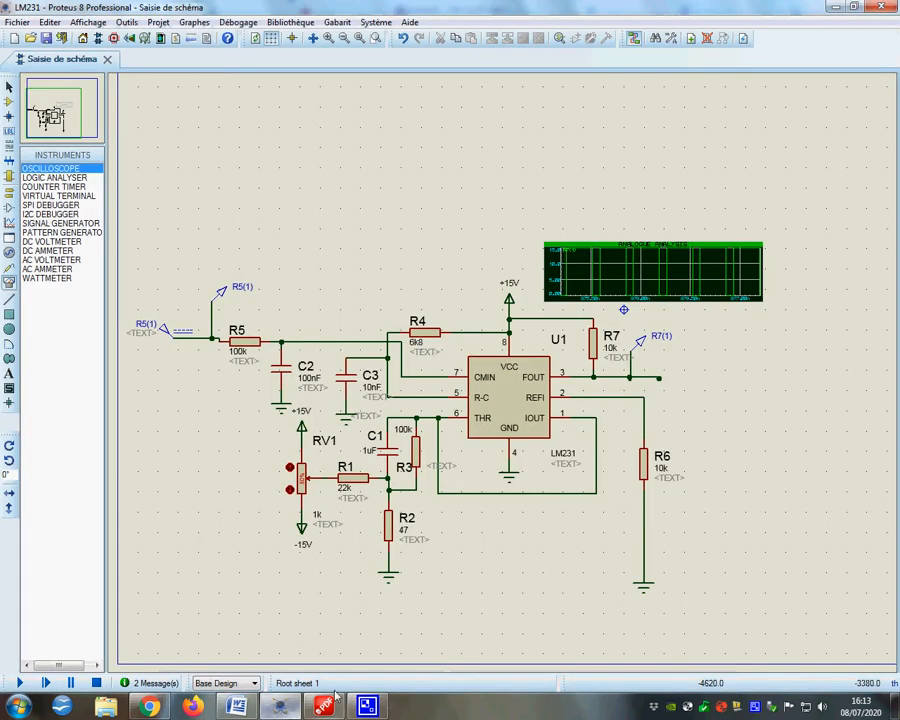
Set the DC generator feeding R5 to 2.09 V and simulate the analogue analysis graph
{"action": "left_click", "coordinate": [367, 707]}
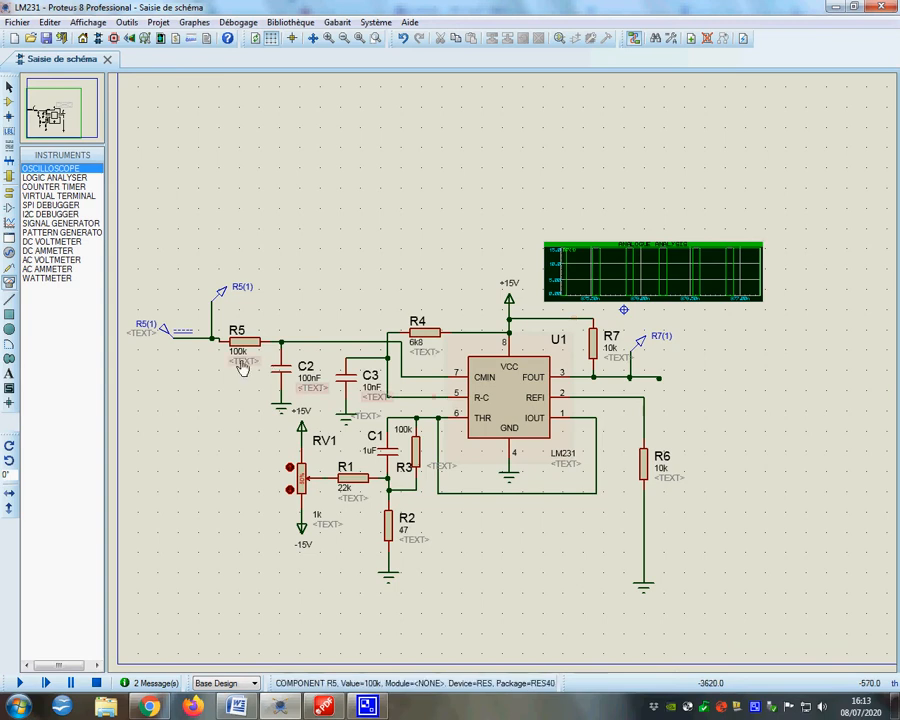
{"action": "right_click", "coordinate": [177, 326]}
{"action": "left_click", "coordinate": [219, 349]}
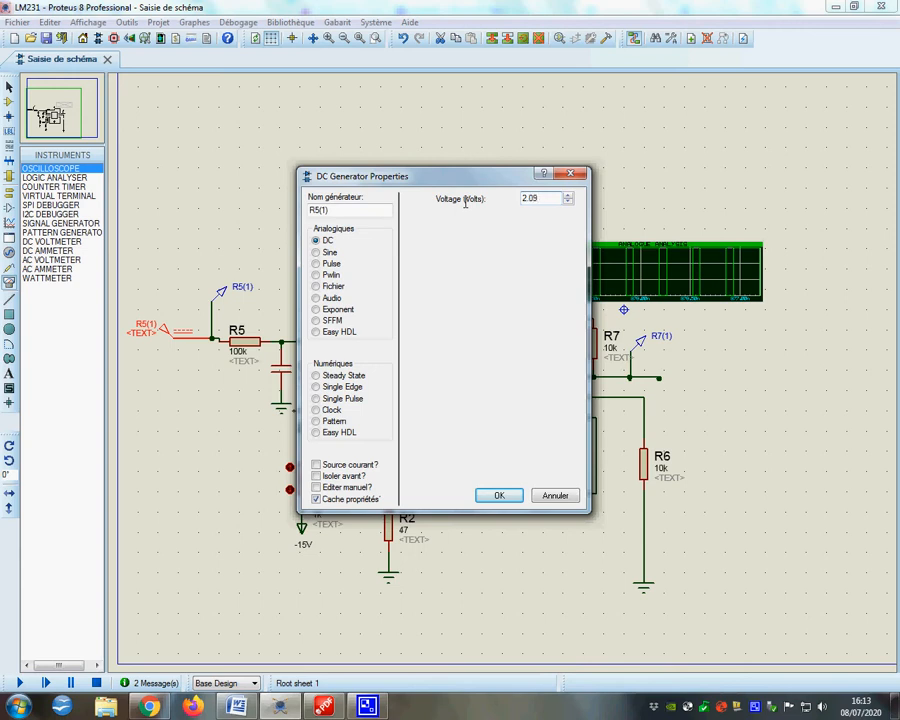
{"action": "left_click", "coordinate": [497, 495]}
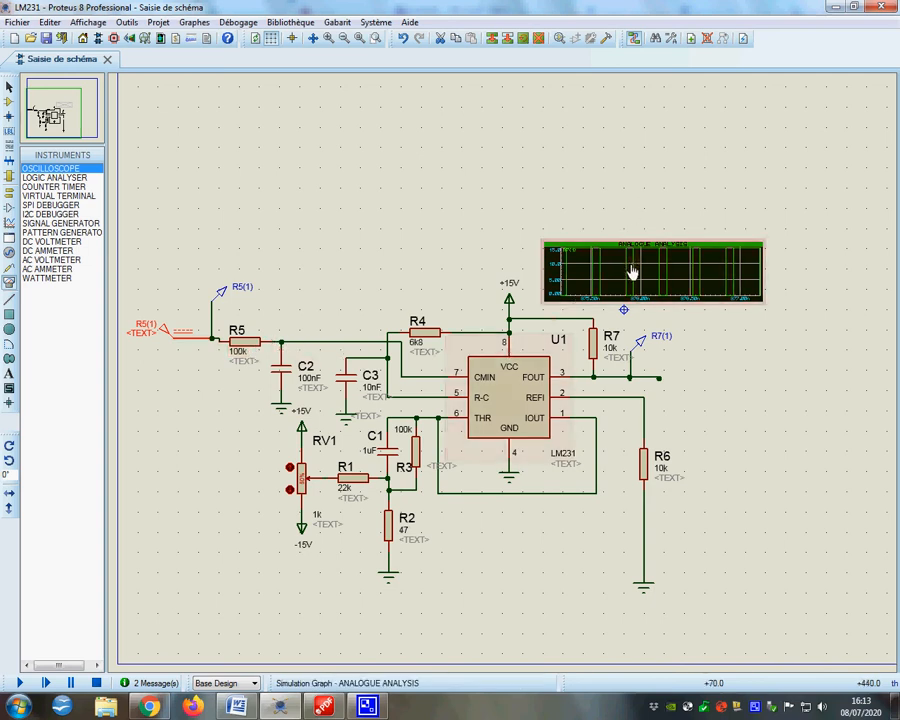
{"action": "key", "text": "space"}
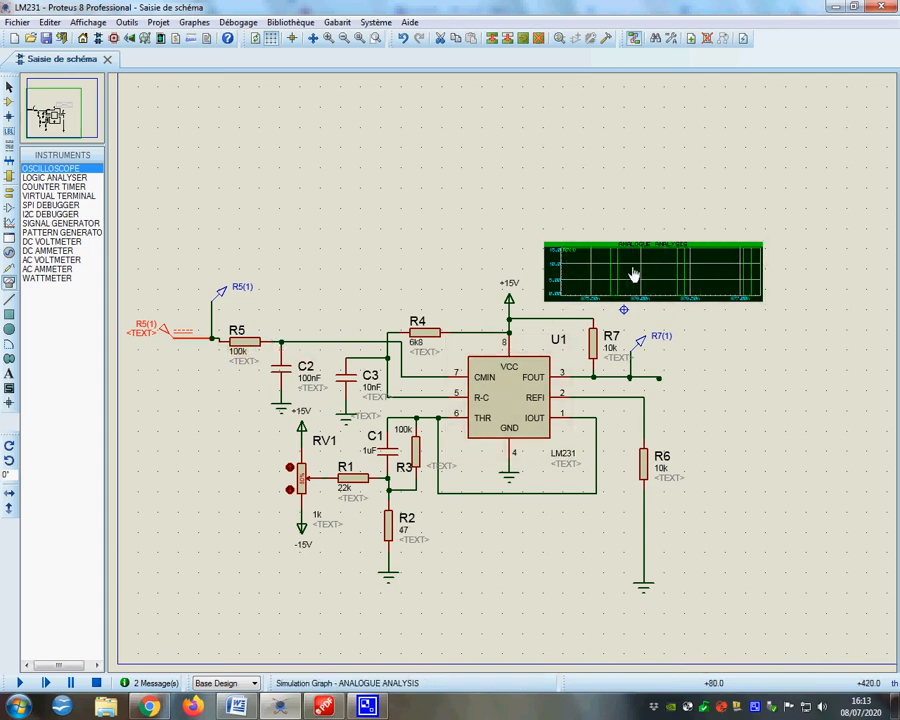
Maximize the analogue graph and measure one period of the R7(1) output with cursors on two successive falling edges
{"action": "scroll", "coordinate": [640, 281], "scroll_direction": "up", "scroll_amount": 1}
{"action": "left_click", "coordinate": [490, 322]}
{"action": "left_click", "coordinate": [490, 324]}
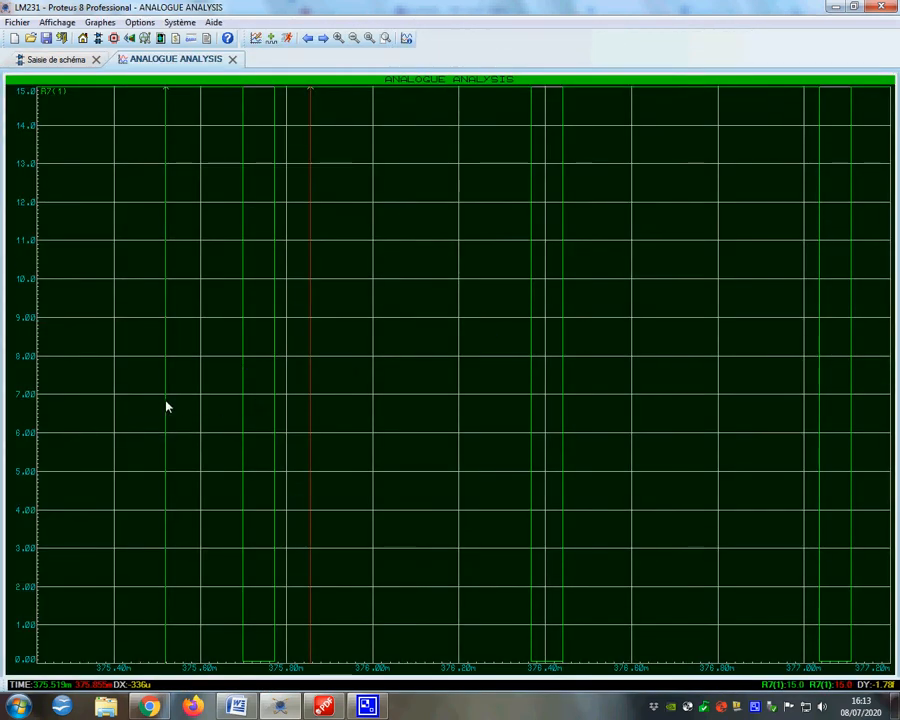
{"action": "left_click", "coordinate": [245, 362]}
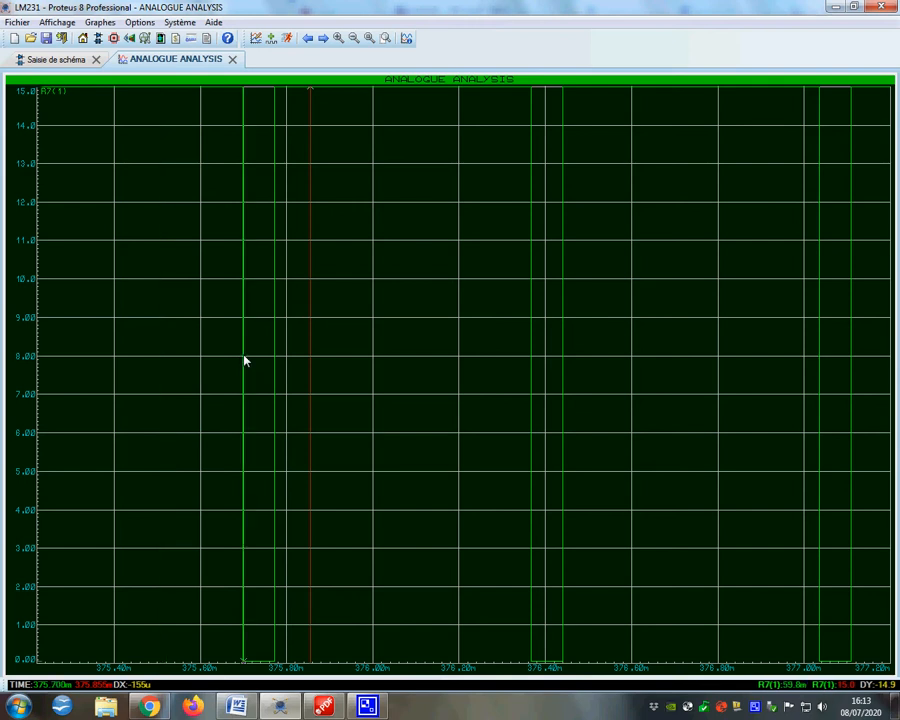
{"action": "left_click", "coordinate": [532, 378], "text": "ctrl"}
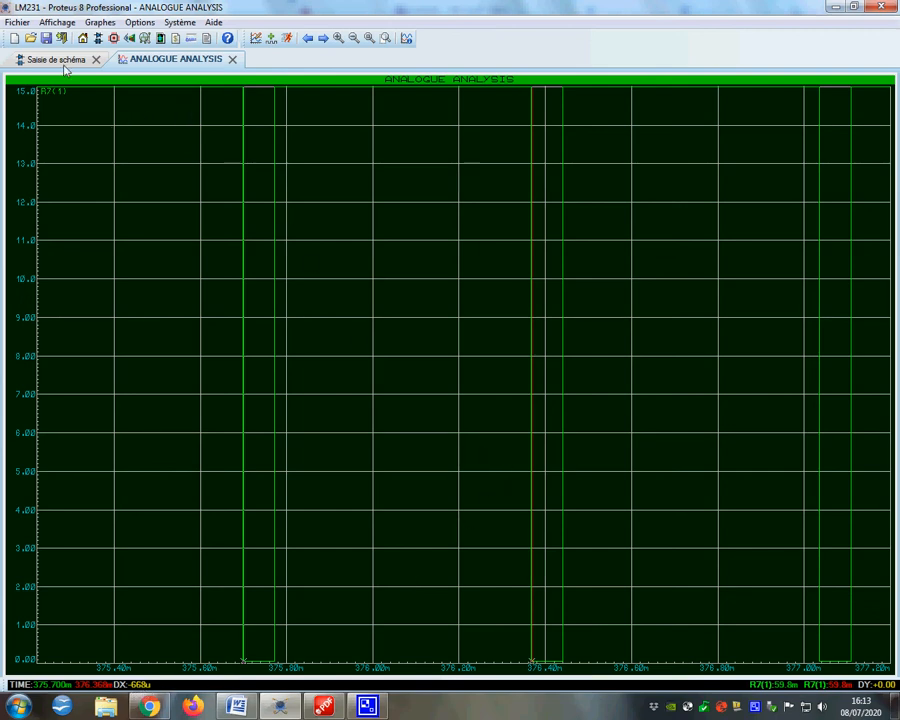
Close the maximized graph, set the DC generator feeding R5 to 4.18 V, and simulate the analogue graph again
{"action": "left_click", "coordinate": [56, 59]}
{"action": "scroll", "coordinate": [216, 503], "scroll_direction": "down", "scroll_amount": 2}
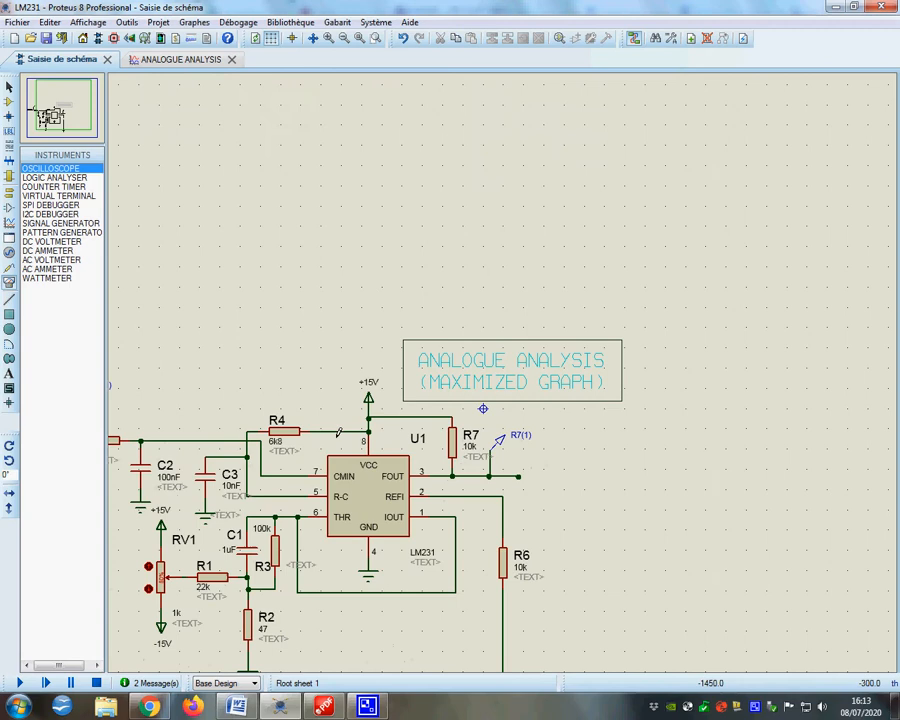
{"action": "left_click", "coordinate": [232, 59]}
{"action": "scroll", "coordinate": [372, 392], "scroll_direction": "down", "scroll_amount": 3}
{"action": "scroll", "coordinate": [450, 392], "scroll_direction": "up", "scroll_amount": 2}
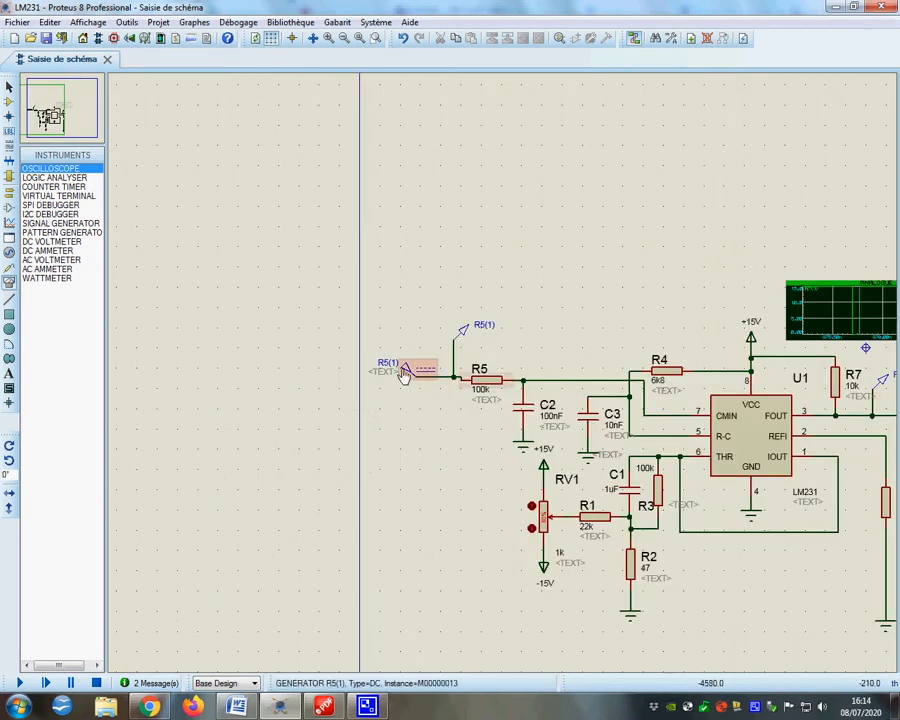
{"action": "right_click", "coordinate": [418, 366]}
{"action": "left_click", "coordinate": [469, 388]}
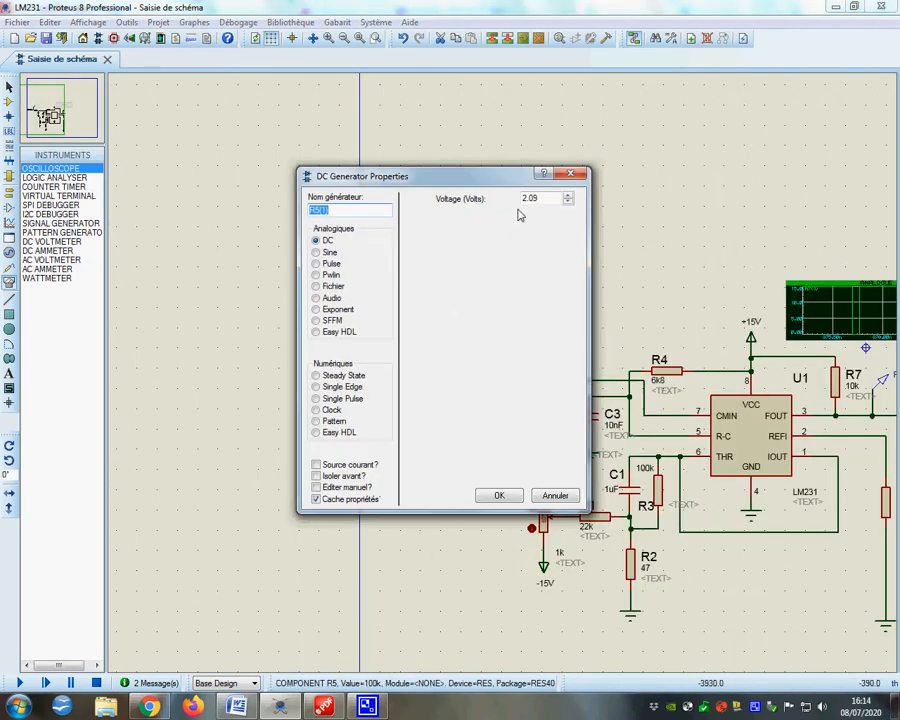
{"action": "double_click", "coordinate": [541, 198]}
{"action": "type", "text": "4.18"}
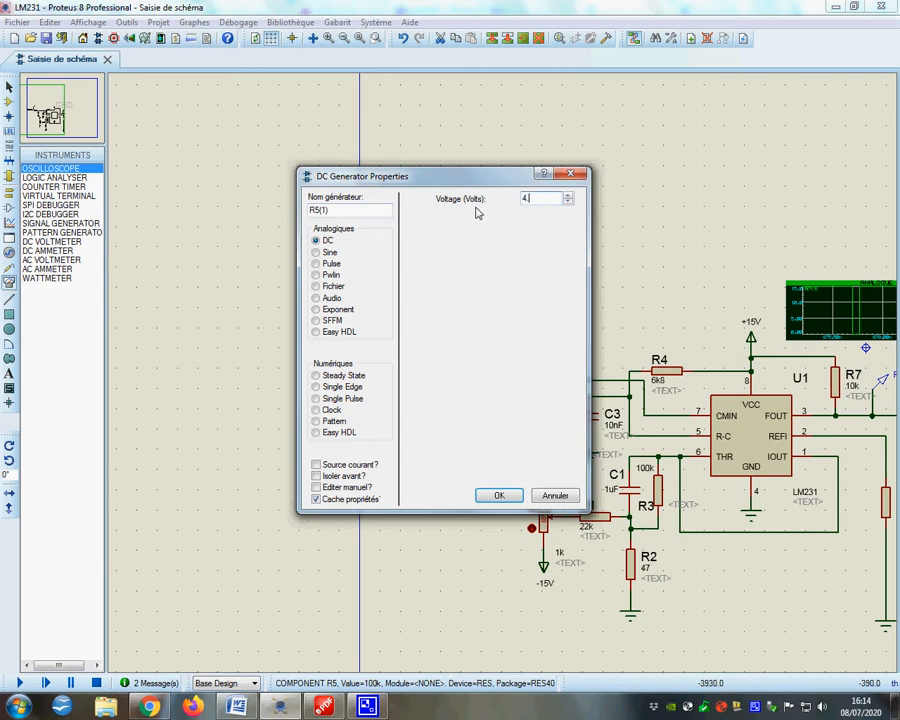
{"action": "left_click", "coordinate": [499, 497]}
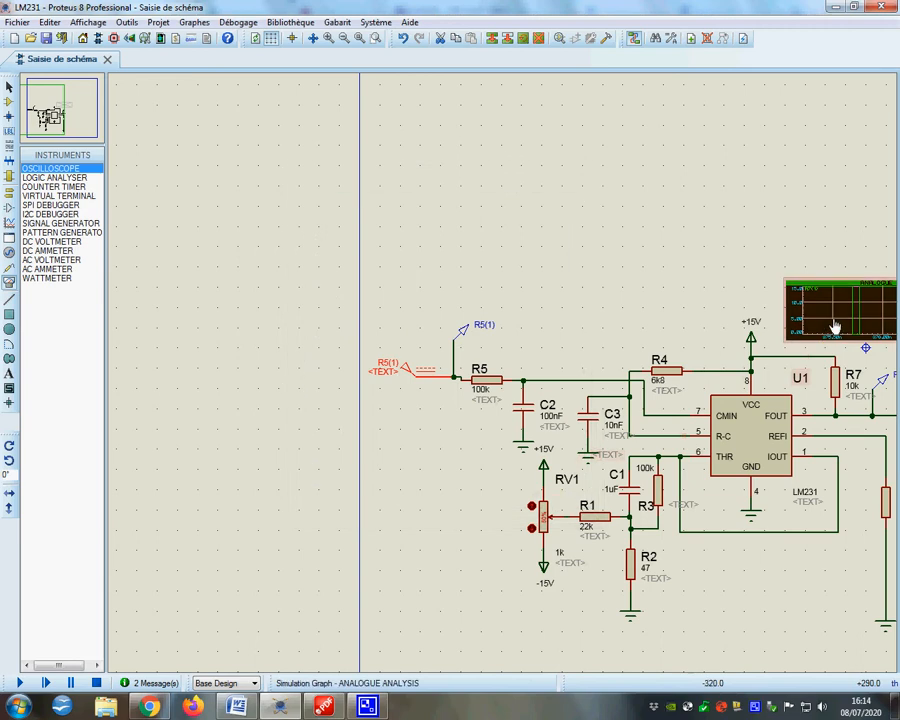
{"action": "scroll", "coordinate": [840, 315], "scroll_direction": "up", "scroll_amount": 1}
{"action": "key", "text": "space"}
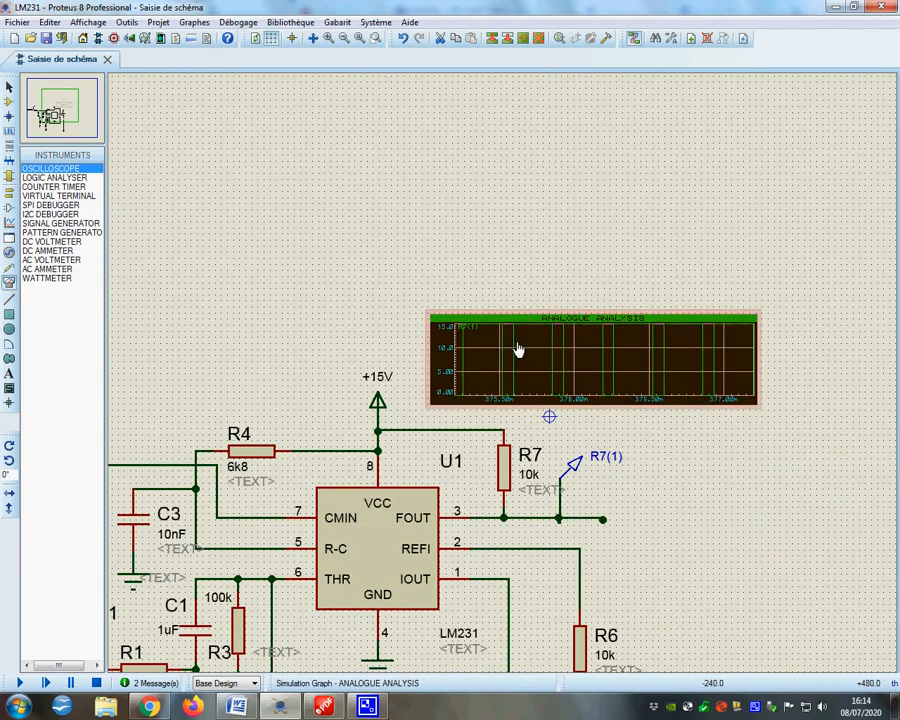
Measure the R7(1) output period at the 4.18 V input on the maximized graph, using two successive falling edges
{"action": "left_click", "coordinate": [519, 327]}
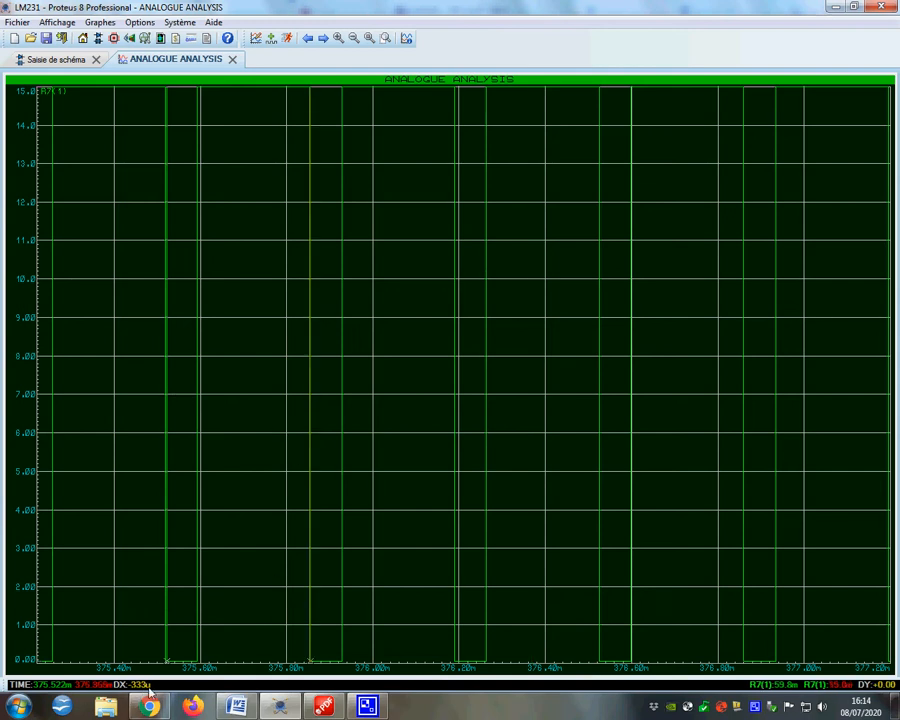
{"action": "left_click", "coordinate": [58, 60]}
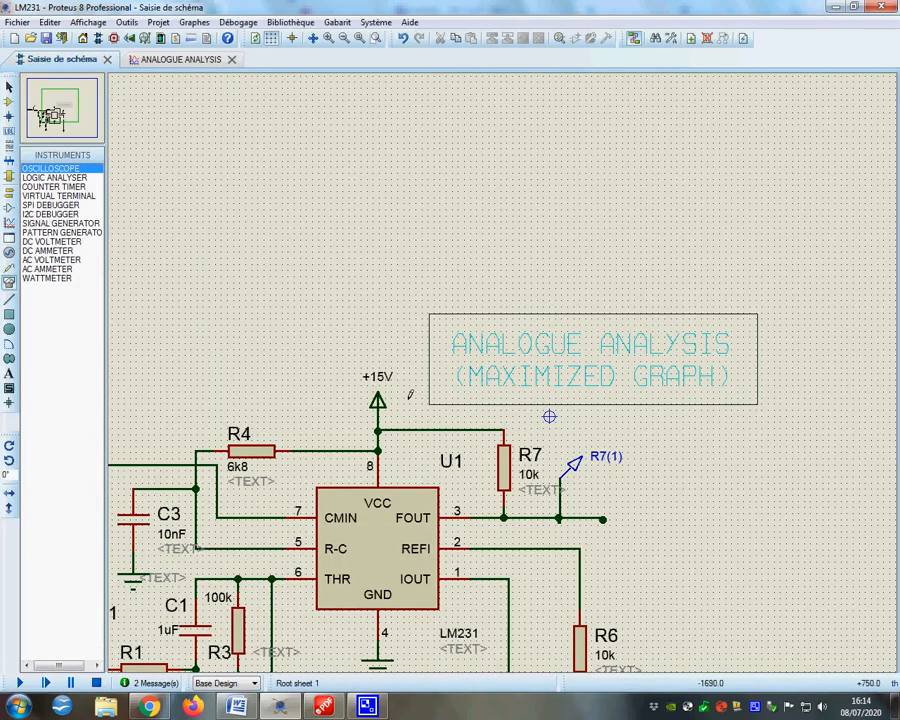
{"action": "left_click", "coordinate": [232, 59]}
{"action": "scroll", "coordinate": [248, 334], "scroll_direction": "down", "scroll_amount": 3}
{"action": "scroll", "coordinate": [300, 330], "scroll_direction": "up", "scroll_amount": 4}
{"action": "scroll", "coordinate": [360, 328], "scroll_direction": "down", "scroll_amount": 2}
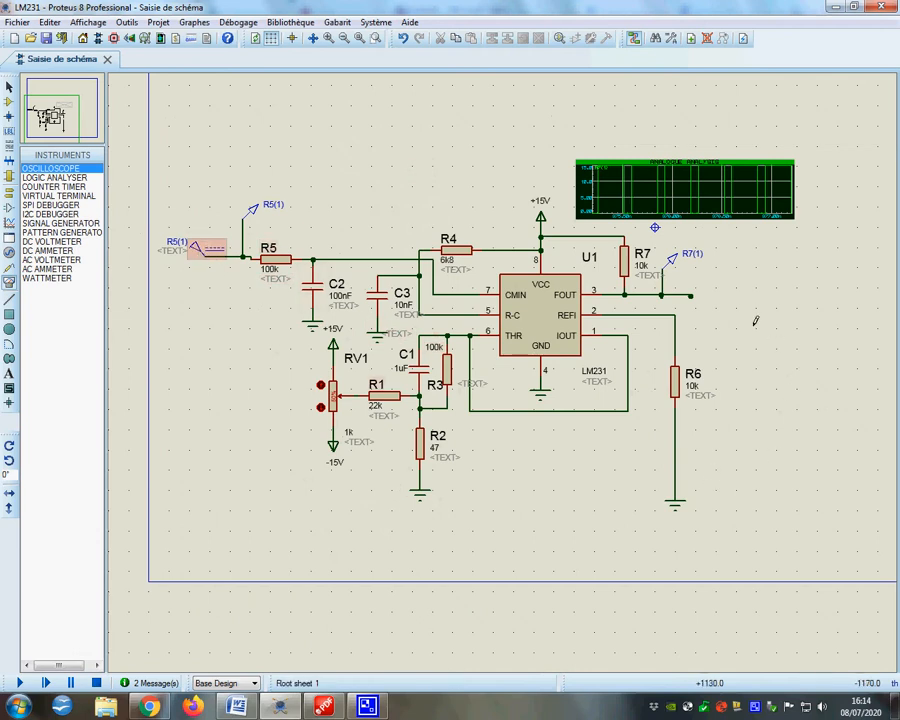
{"action": "left_click", "coordinate": [624, 168]}
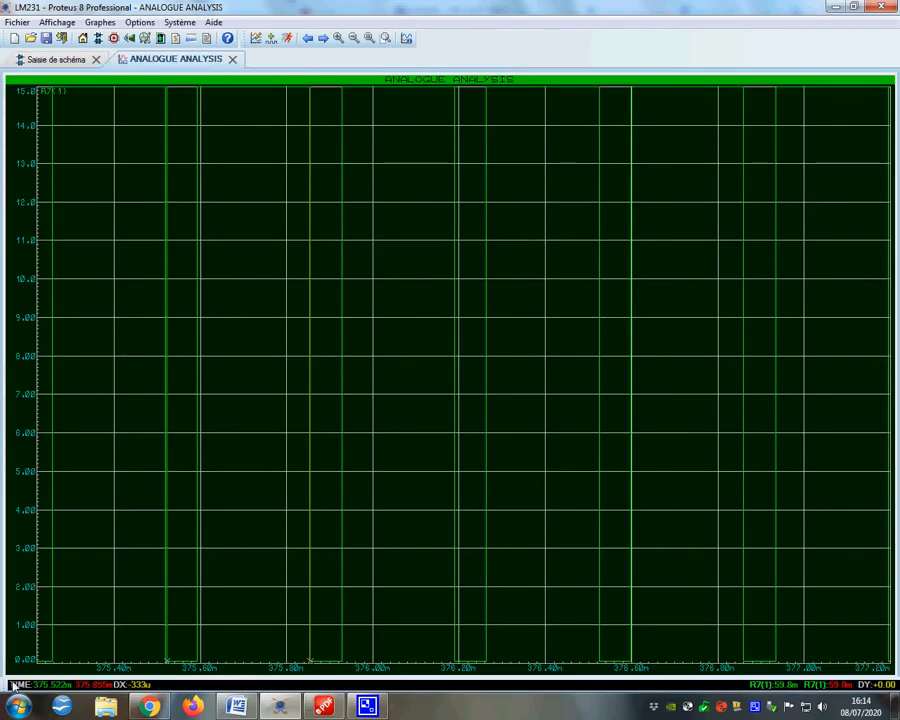
{"action": "left_click", "coordinate": [55, 60]}
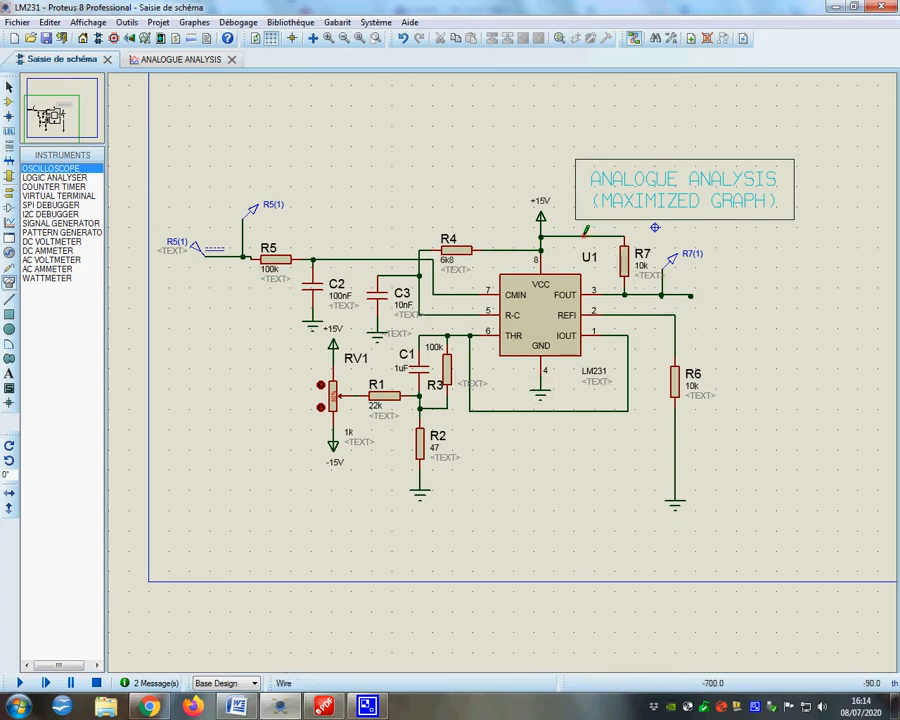
Delete the wire joining R7 to the +15V supply and move the analogue graph up to free space above R7
{"action": "left_click", "coordinate": [9, 190]}
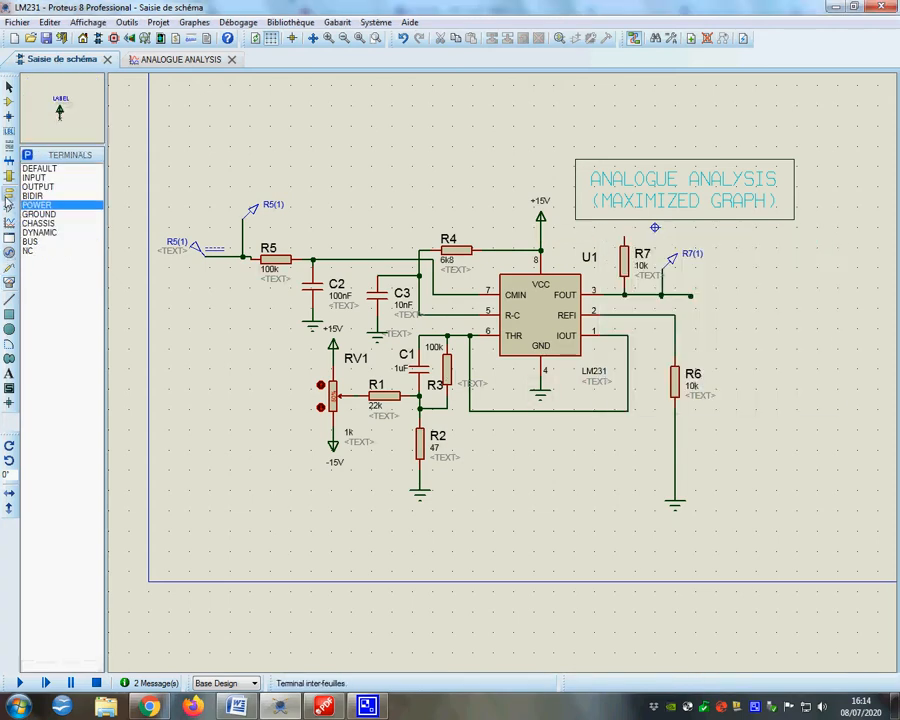
{"action": "left_click", "coordinate": [232, 59]}
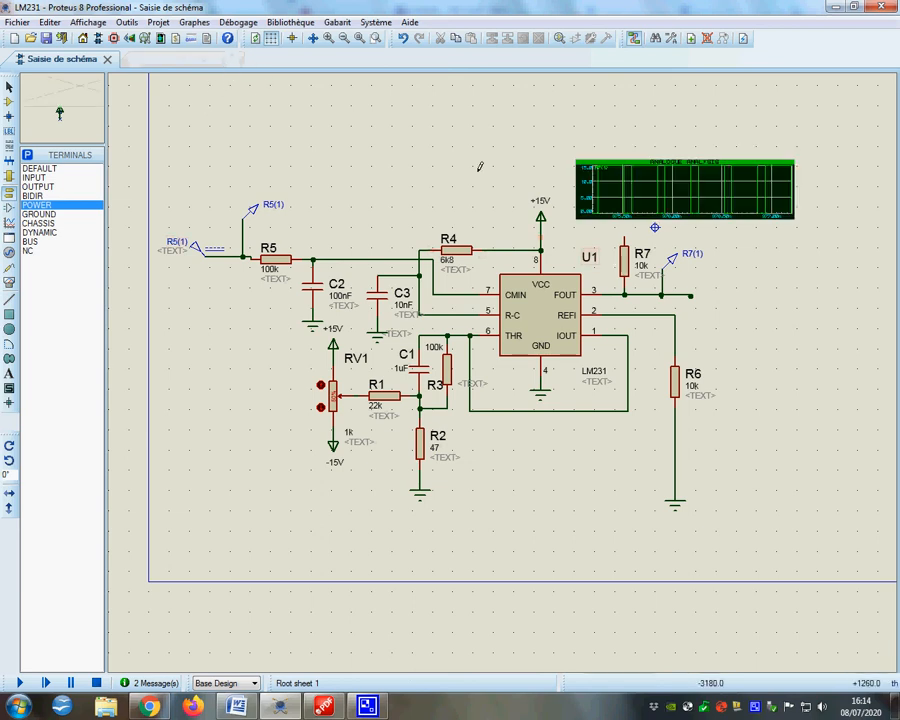
{"action": "left_click", "coordinate": [653, 167]}
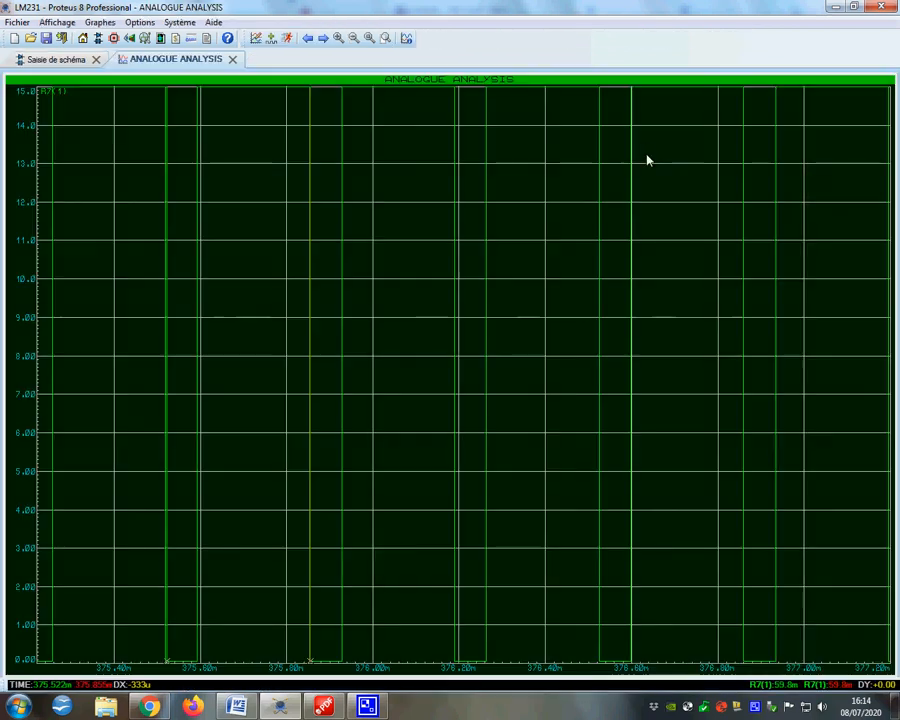
{"action": "left_click", "coordinate": [231, 59]}
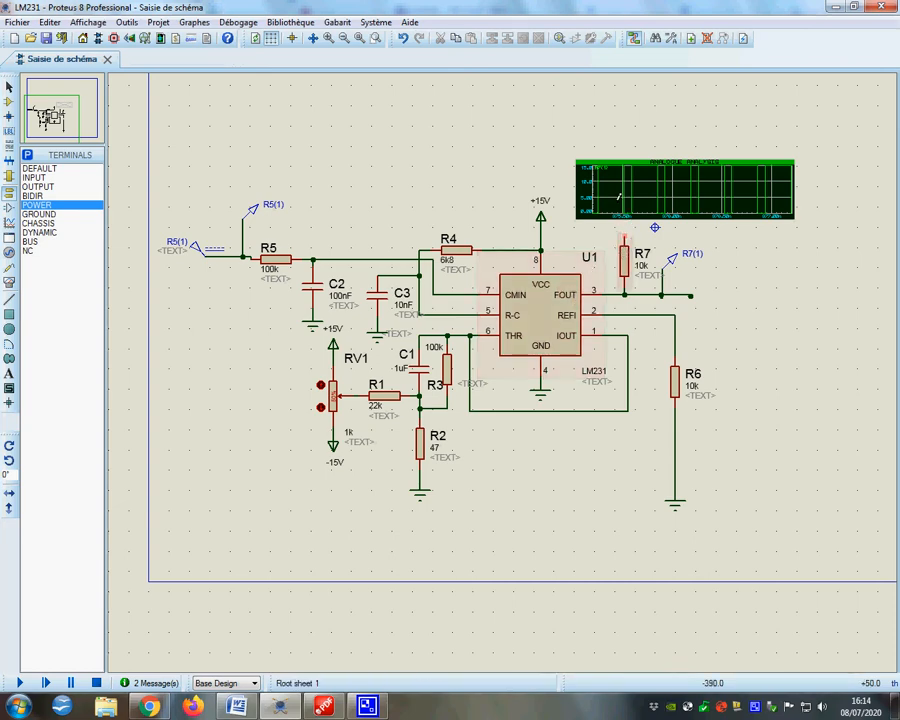
{"action": "right_click", "coordinate": [618, 196]}
{"action": "left_click", "coordinate": [662, 190]}
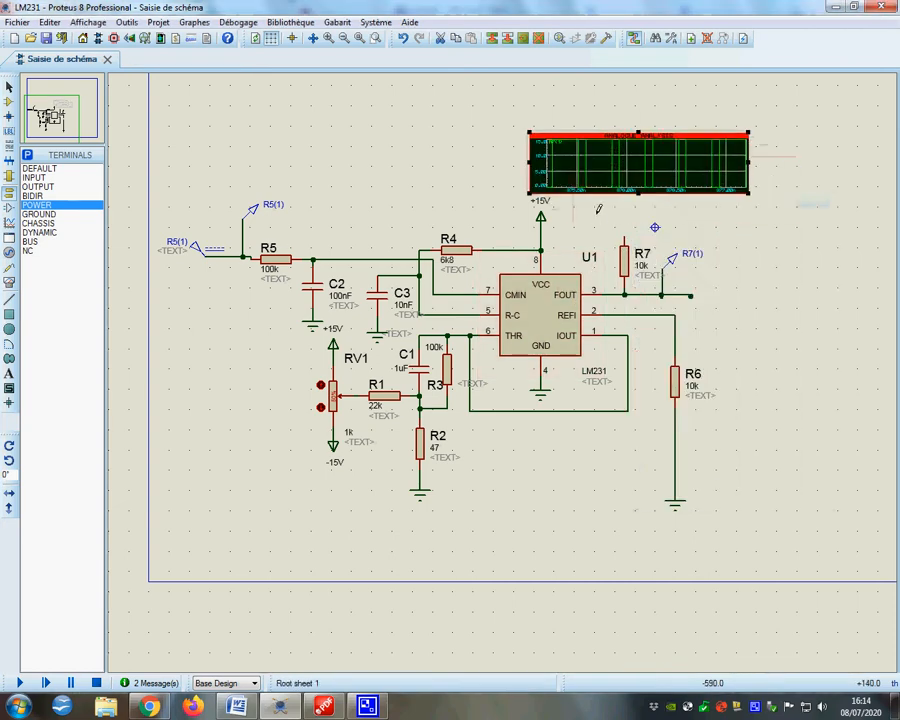
Place a power terminal on the upper end of R7 and label it +5V
{"action": "scroll", "coordinate": [597, 218], "scroll_direction": "up", "scroll_amount": 3}
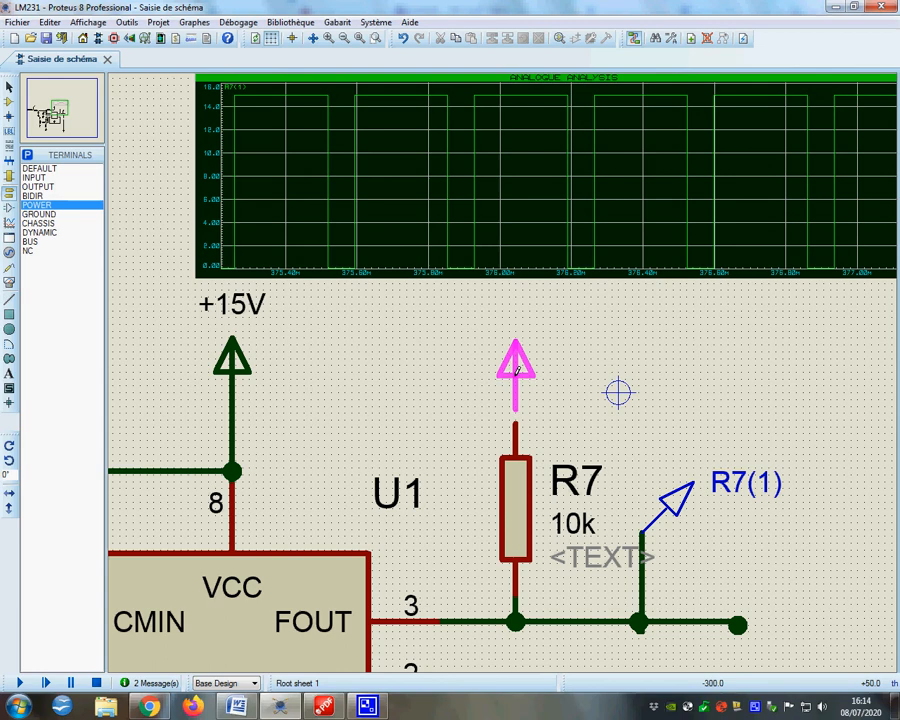
{"action": "left_click", "coordinate": [513, 364]}
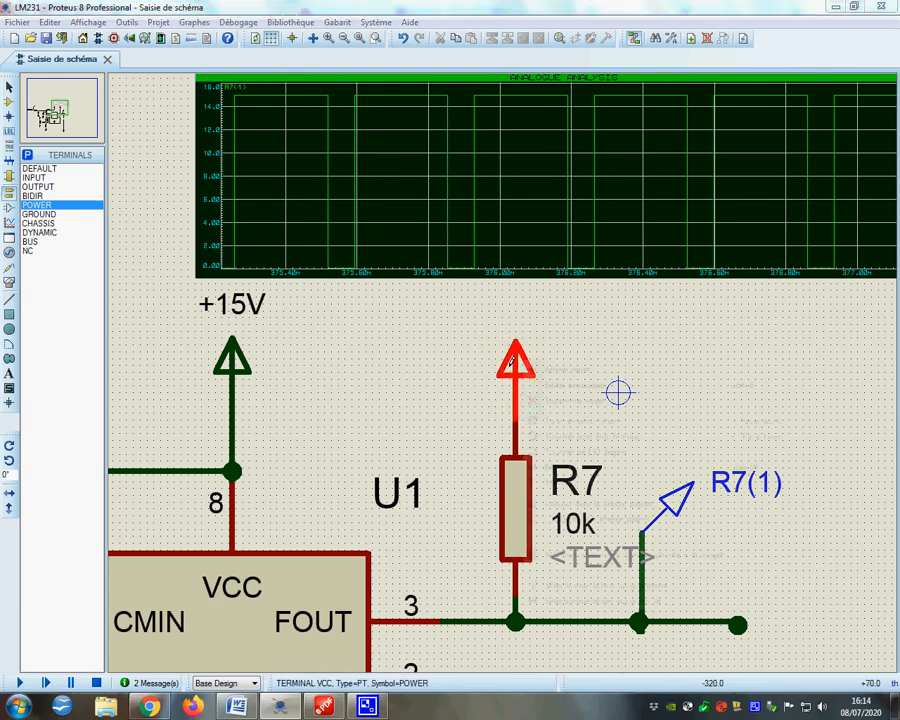
{"action": "left_click", "coordinate": [560, 383]}
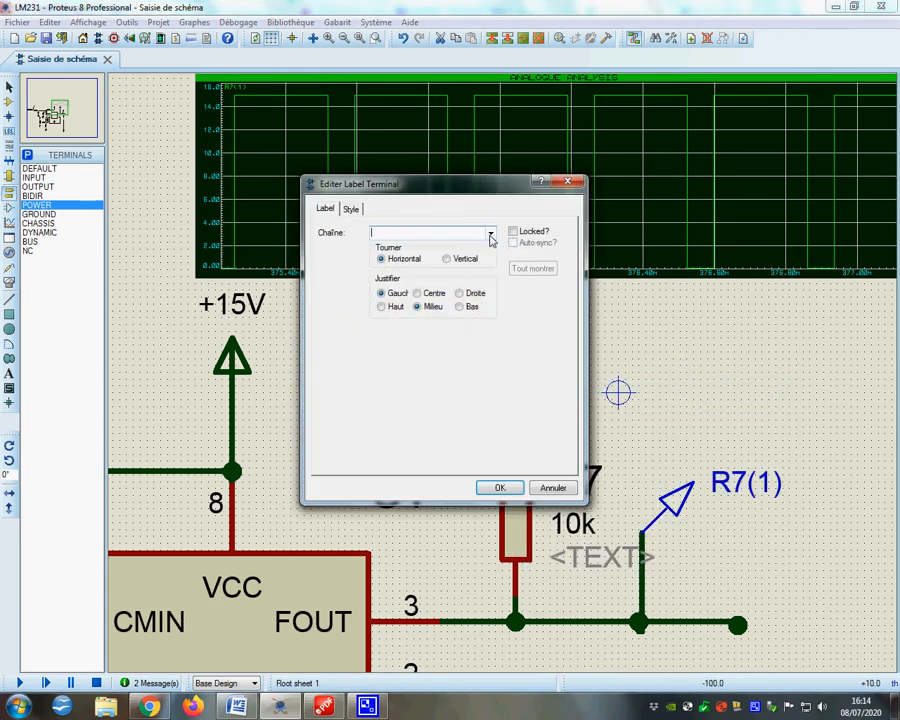
{"action": "left_click", "coordinate": [490, 234]}
{"action": "type", "text": "+5V"}
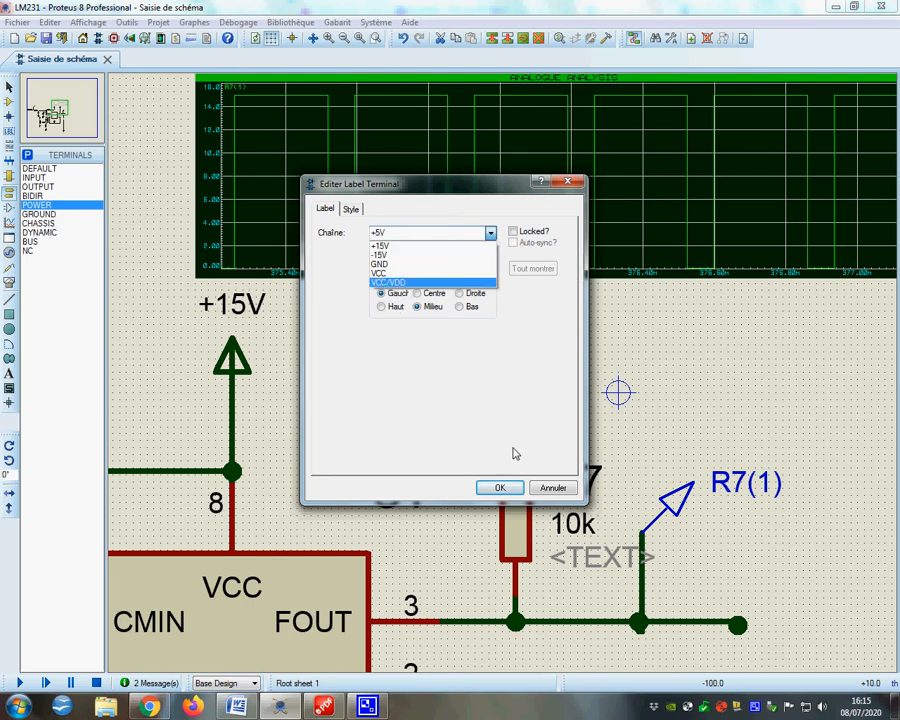
{"action": "left_click", "coordinate": [503, 492]}
{"action": "left_click", "coordinate": [498, 487]}
Simulate the analogue graph with the +5V pull-up supply and maximize it to inspect the R7(1) output levels
{"action": "key", "text": "space"}
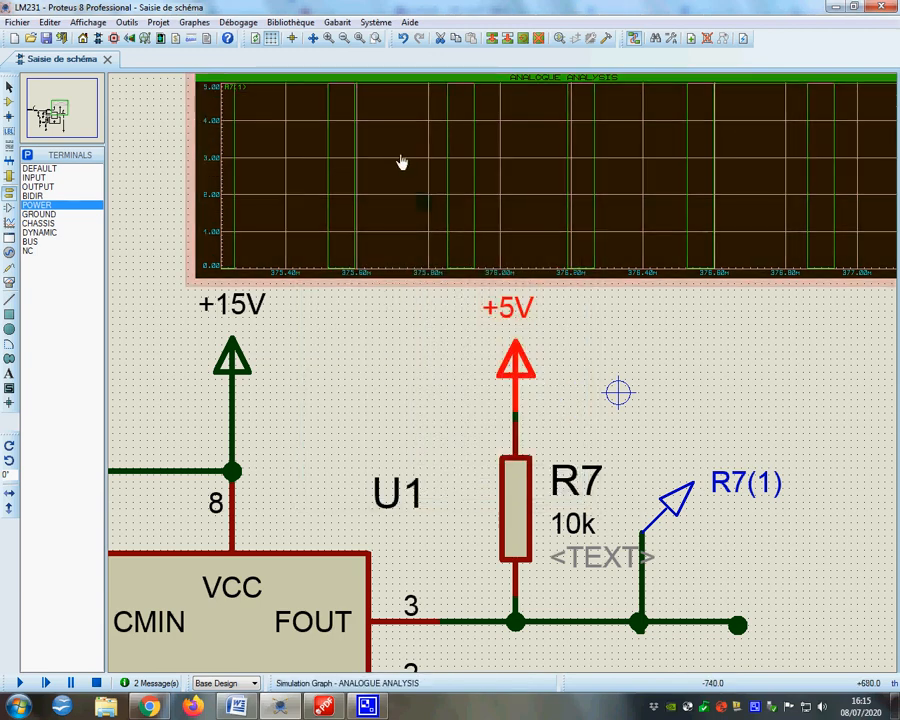
{"action": "scroll", "coordinate": [463, 202], "scroll_direction": "up", "scroll_amount": 1}
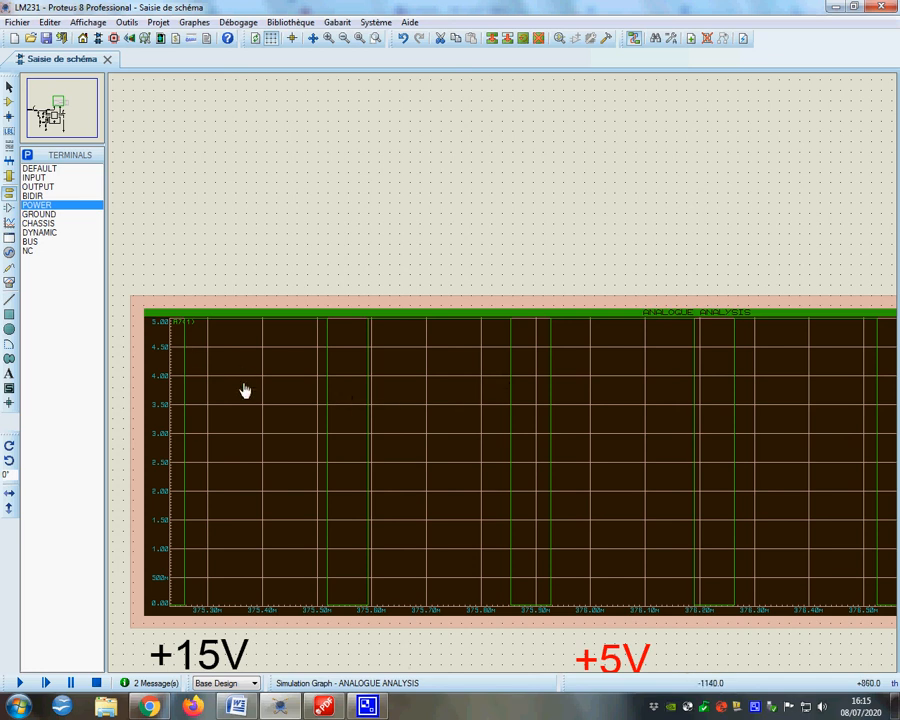
{"action": "left_click", "coordinate": [588, 645]}
{"action": "left_click", "coordinate": [233, 314]}
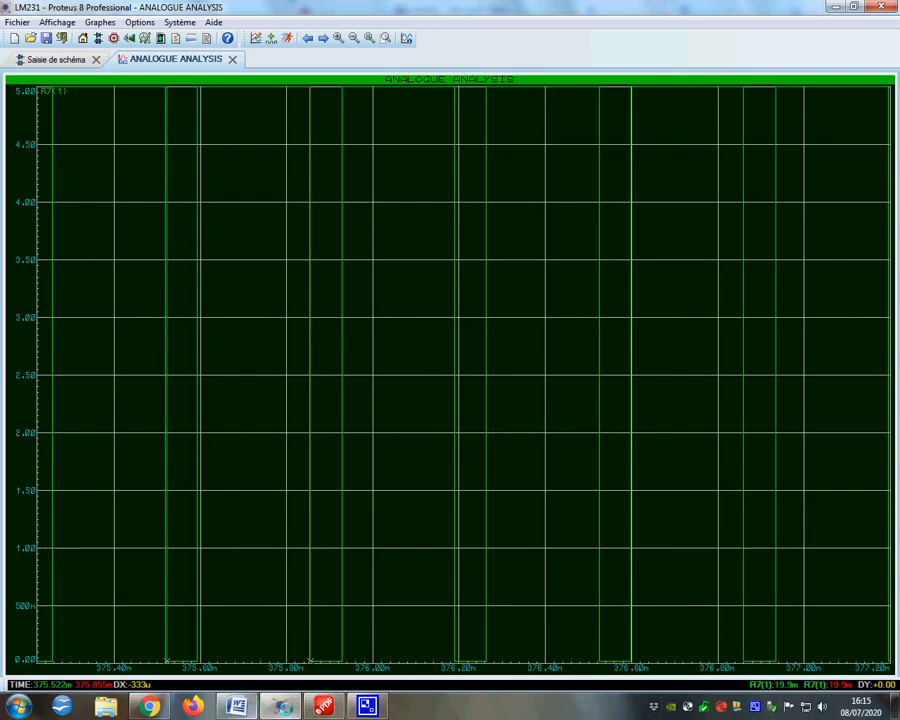
Switch to the LM231 datasheet in PDF Complete to view the basic voltage-to-frequency converter circuit
{"action": "left_click", "coordinate": [332, 709]}
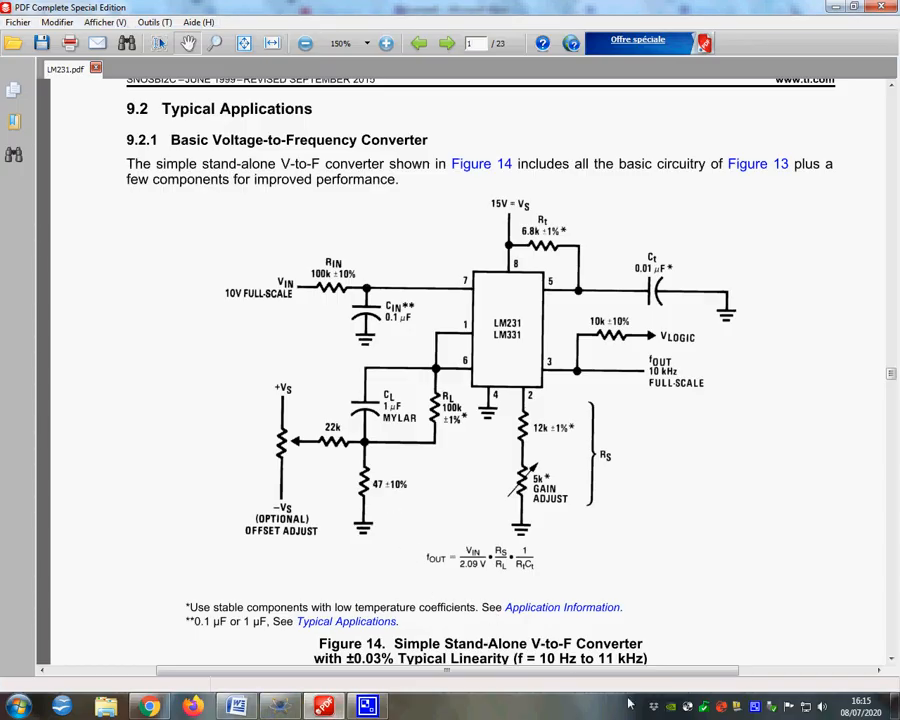